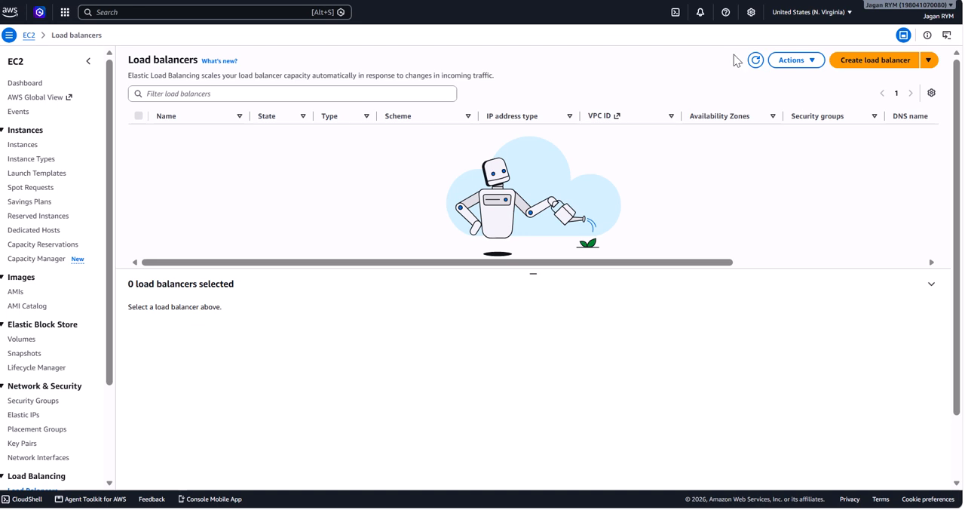
# Start creating an Application Load Balancer and select the jrtcure-vpc VPC for its network mapping.
pyautogui.click(928, 63)
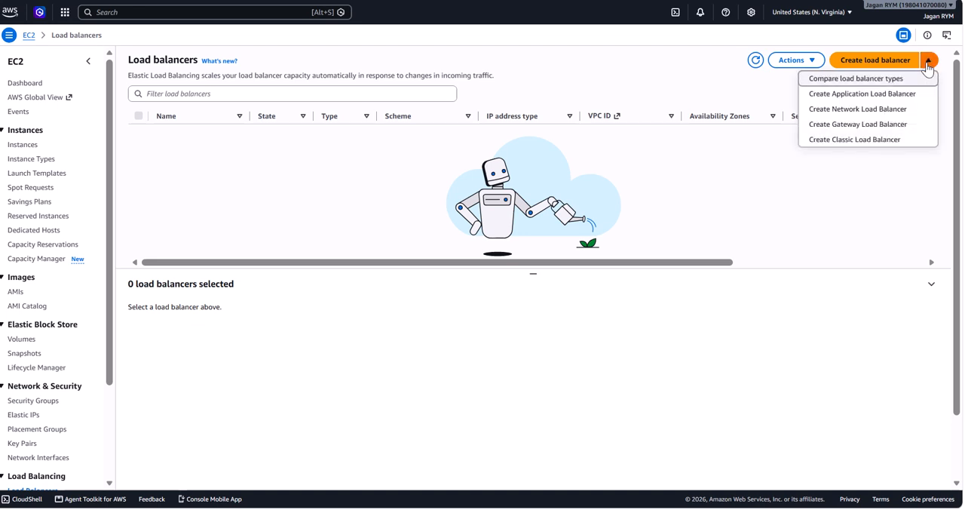
pyautogui.click(890, 99)
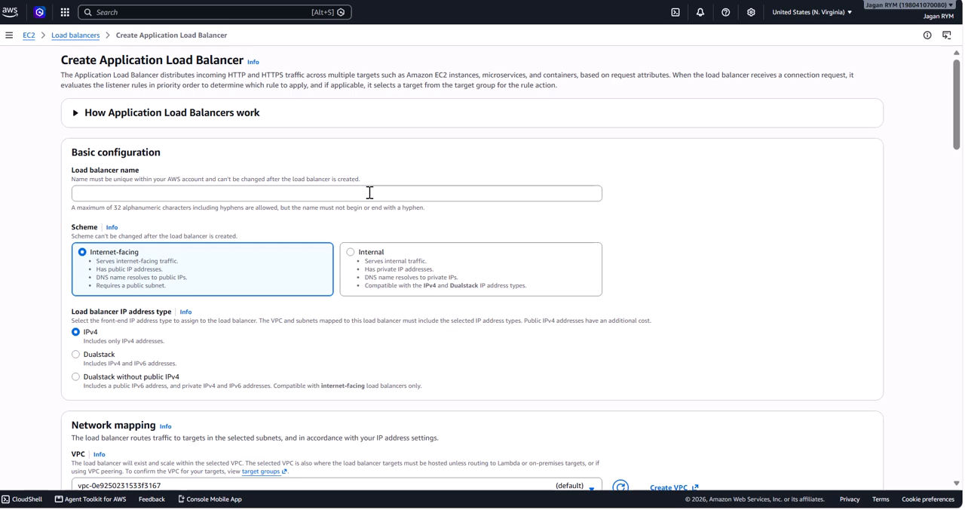
pyautogui.scroll(-1, 370, 192)
pyautogui.scroll(-1, 369, 192)
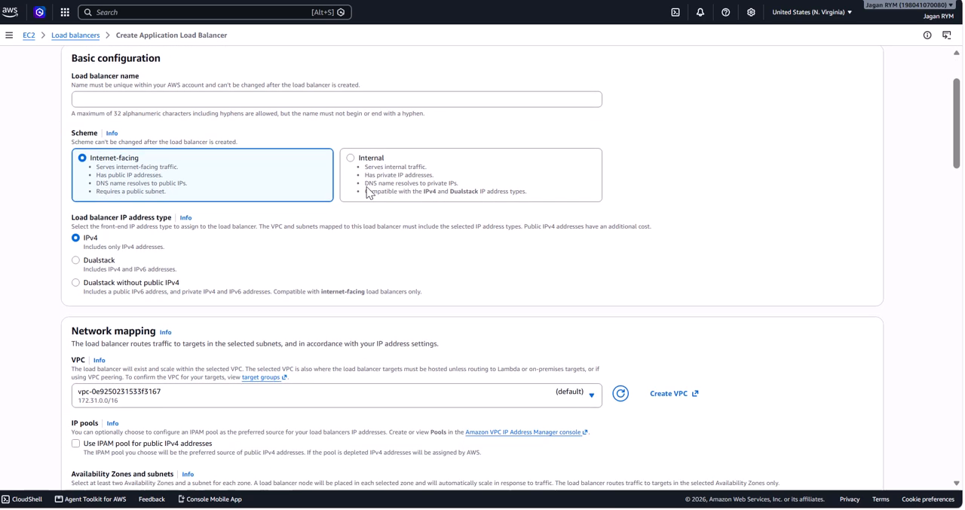
pyautogui.scroll(-1, 368, 189)
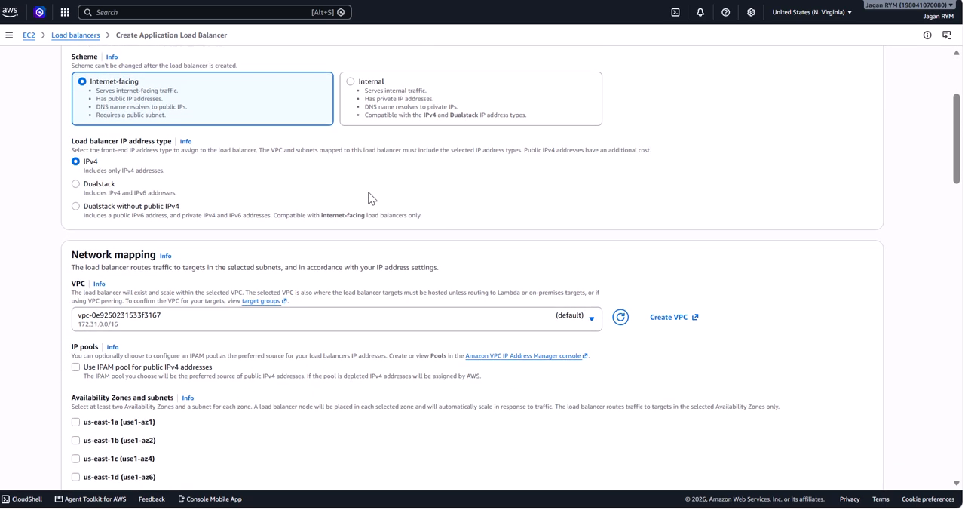
pyautogui.scroll(-1, 370, 198)
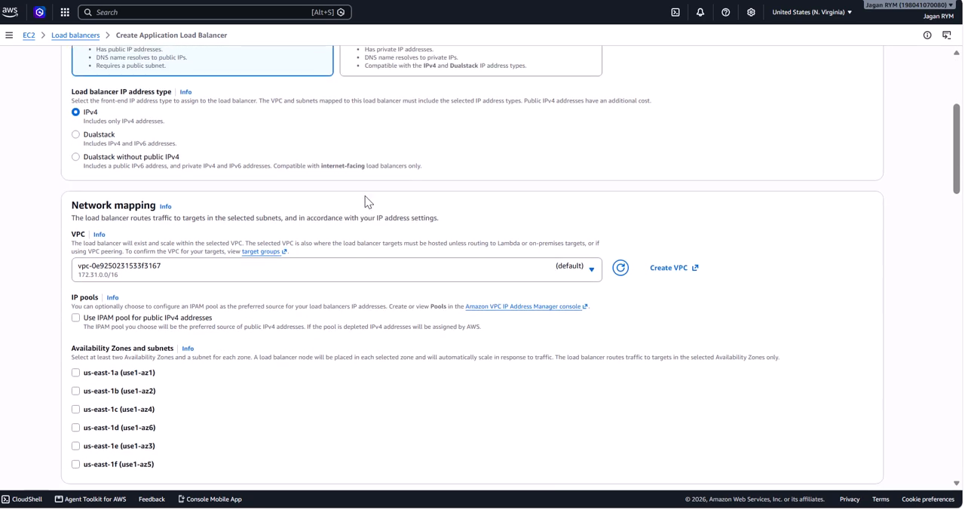
pyautogui.click(173, 275)
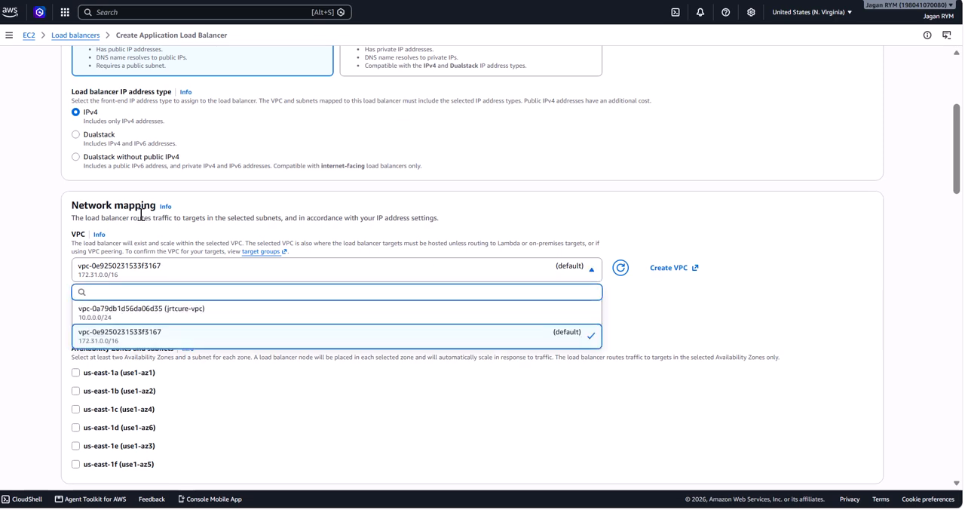
pyautogui.click(146, 318)
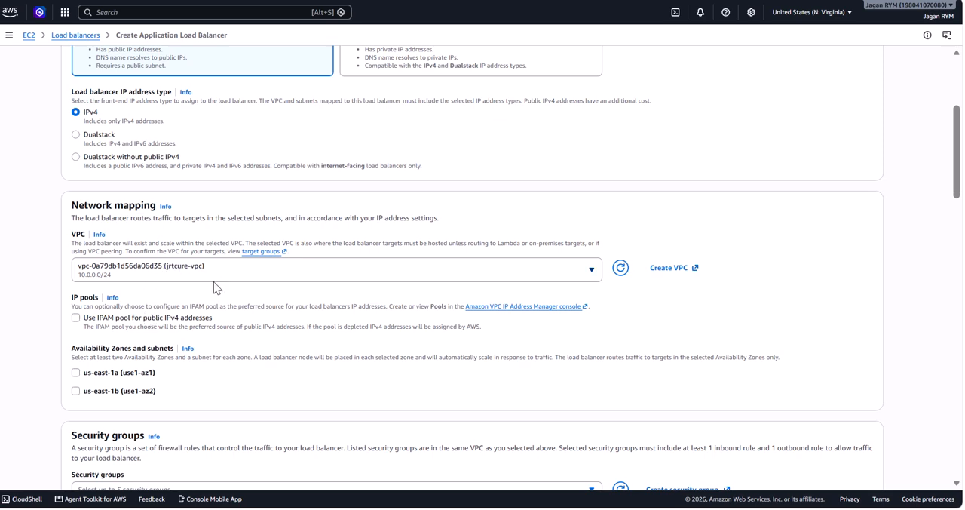
# Add the ALB Security Group (Public) to the load balancer's security groups alongside the default one.
pyautogui.scroll(-2, 213, 281)
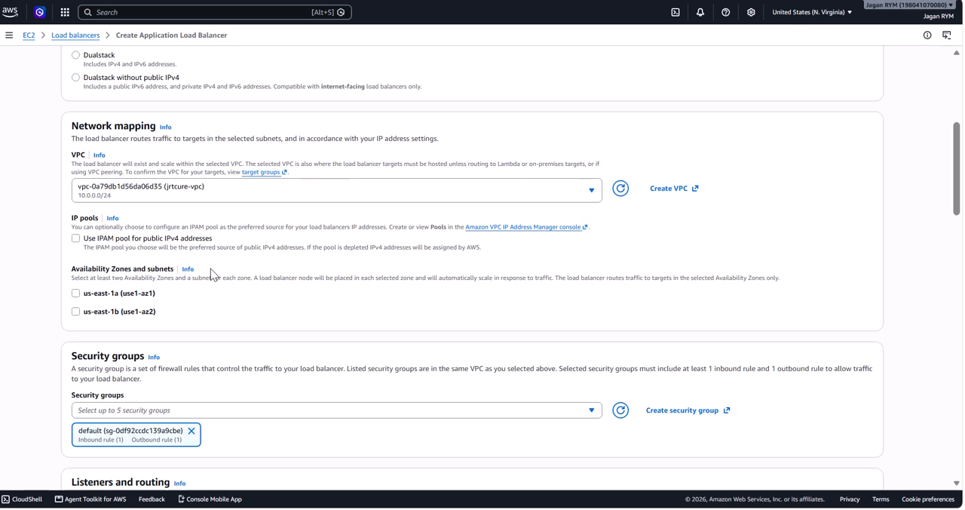
pyautogui.scroll(-1, 210, 269)
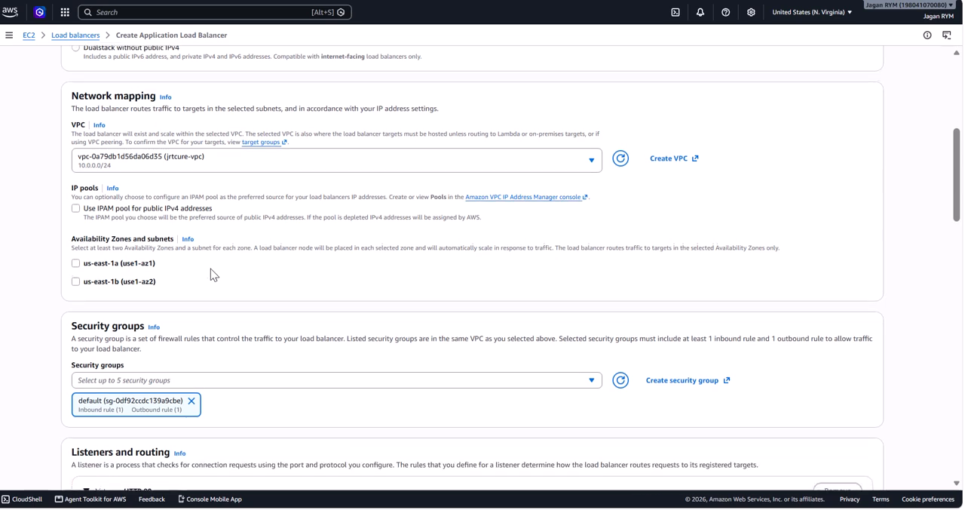
pyautogui.scroll(-1, 210, 269)
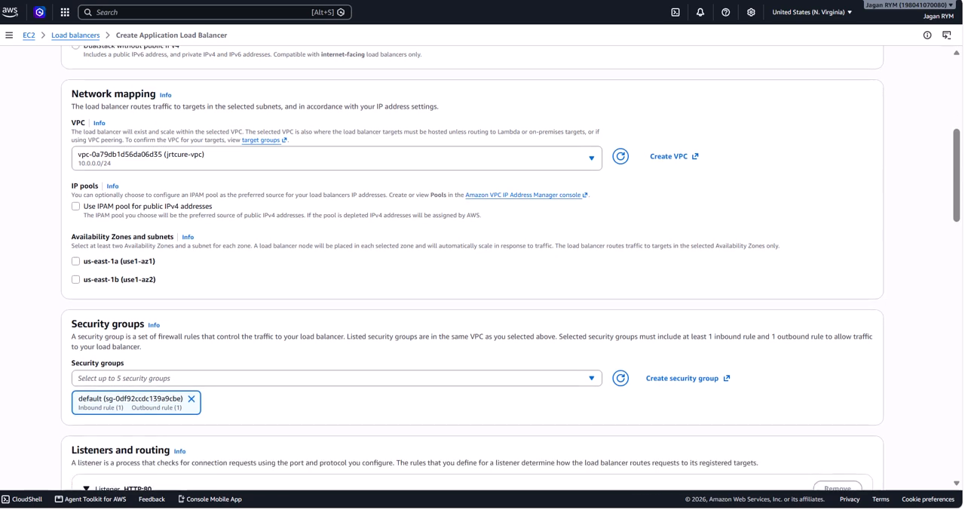
pyautogui.scroll(-1, 296, 226)
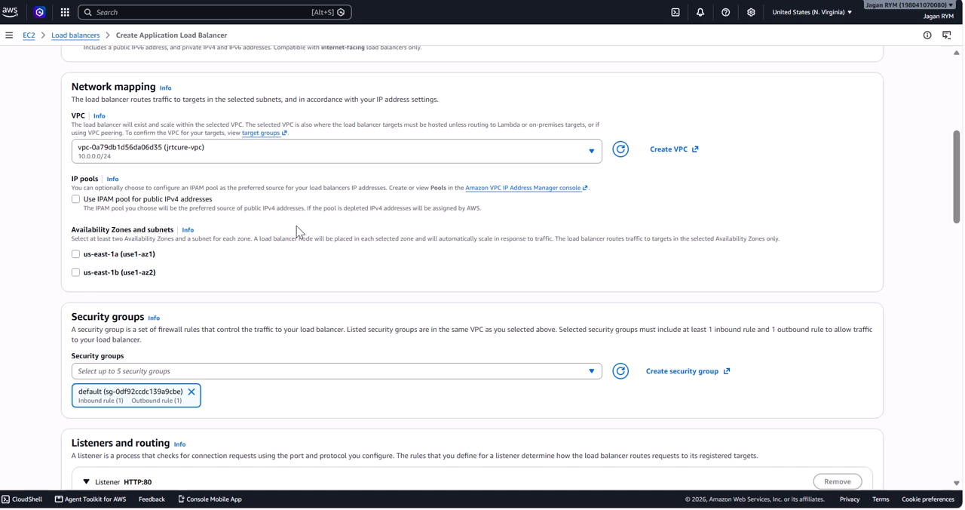
pyautogui.scroll(-3, 296, 225)
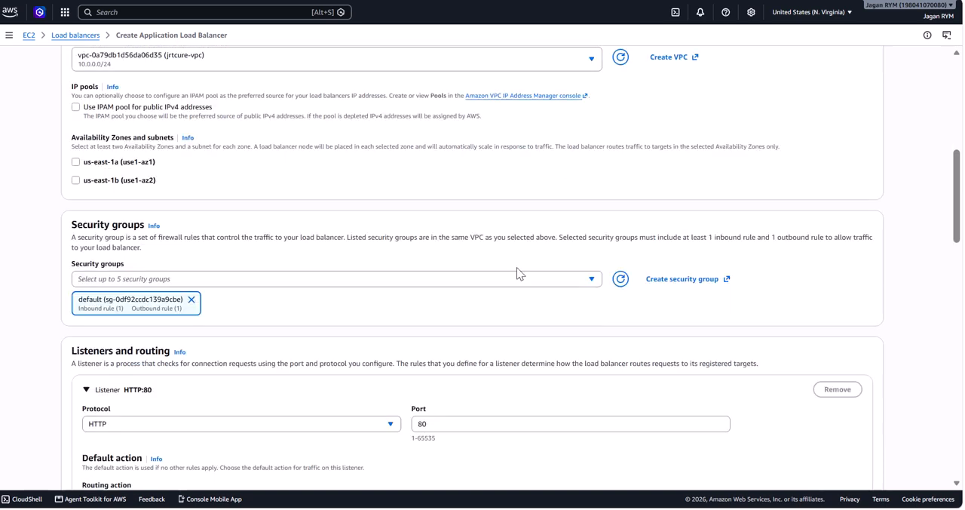
pyautogui.click(591, 279)
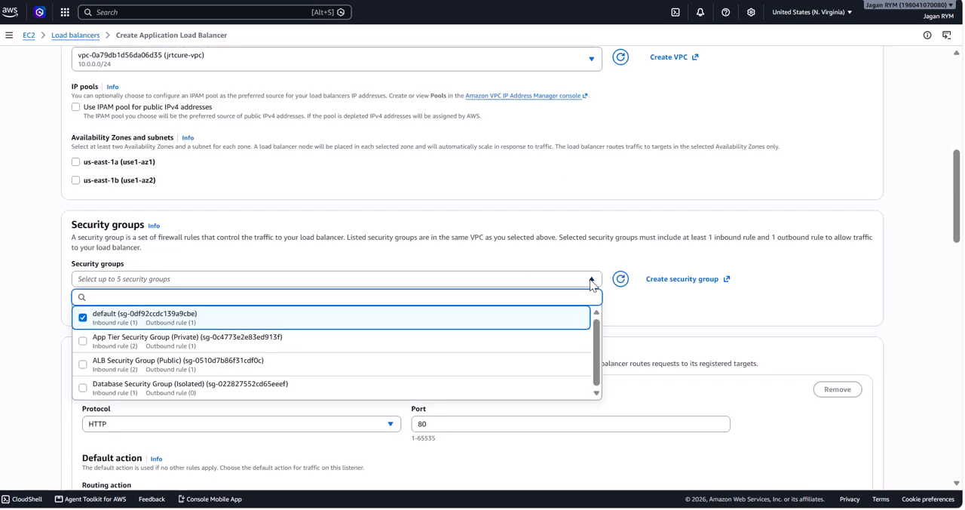
pyautogui.click(249, 367)
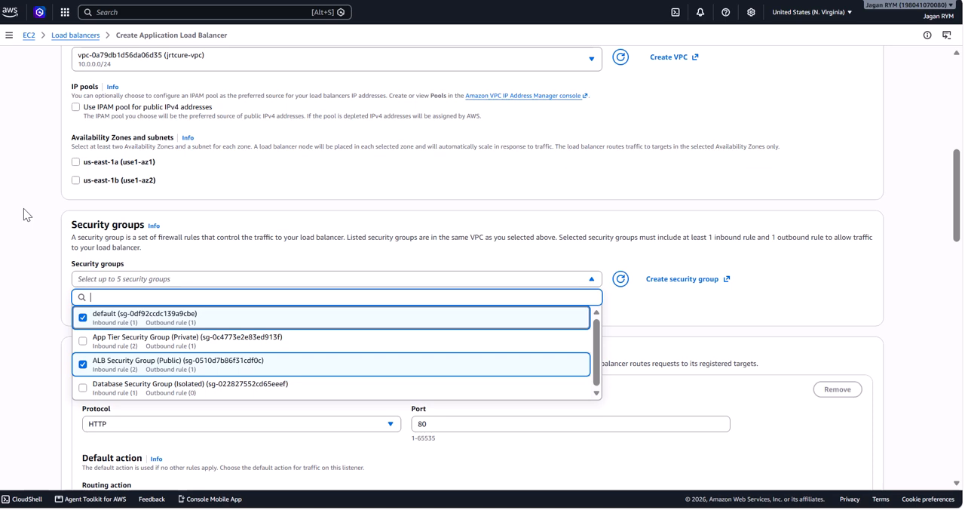
pyautogui.scroll(-1, 23, 208)
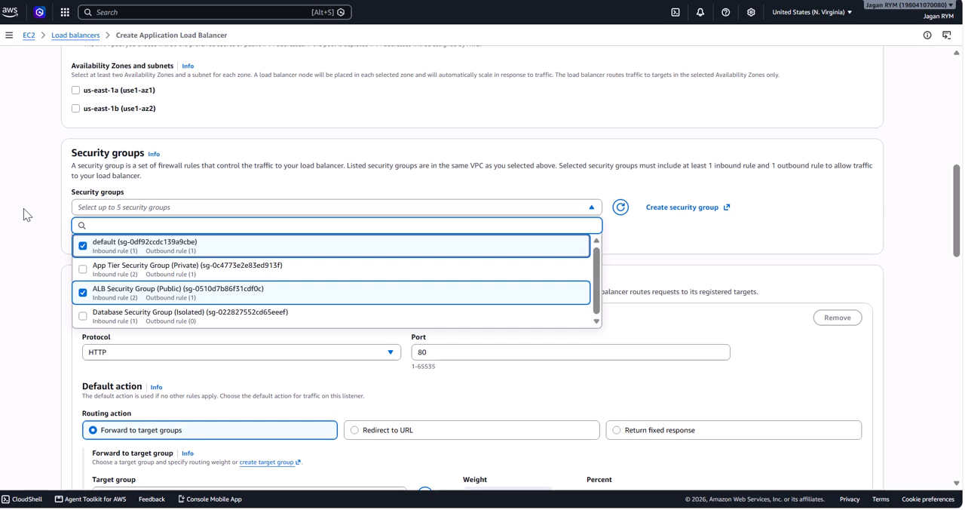
pyautogui.click(23, 208)
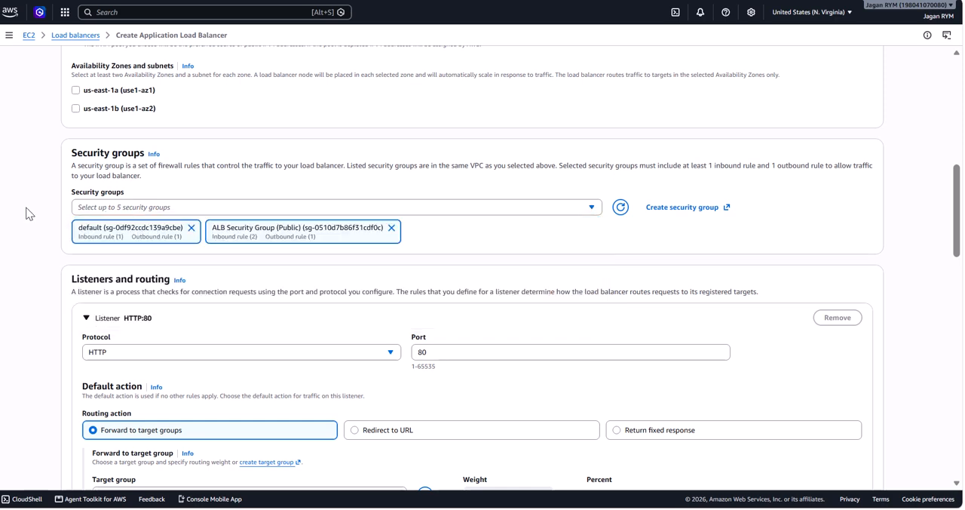
# Add a second listener and set its protocol to HTTPS on port 443.
pyautogui.scroll(-1, 280, 241)
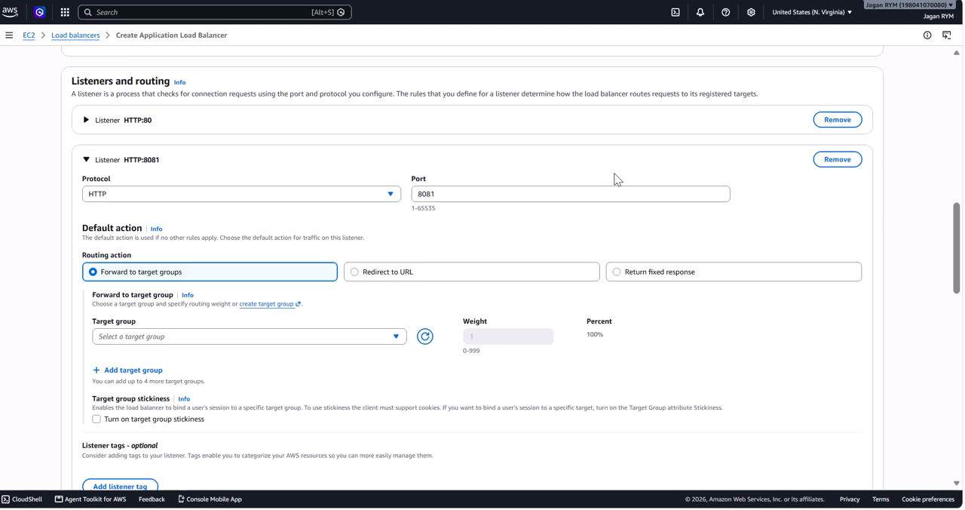
pyautogui.click(391, 196)
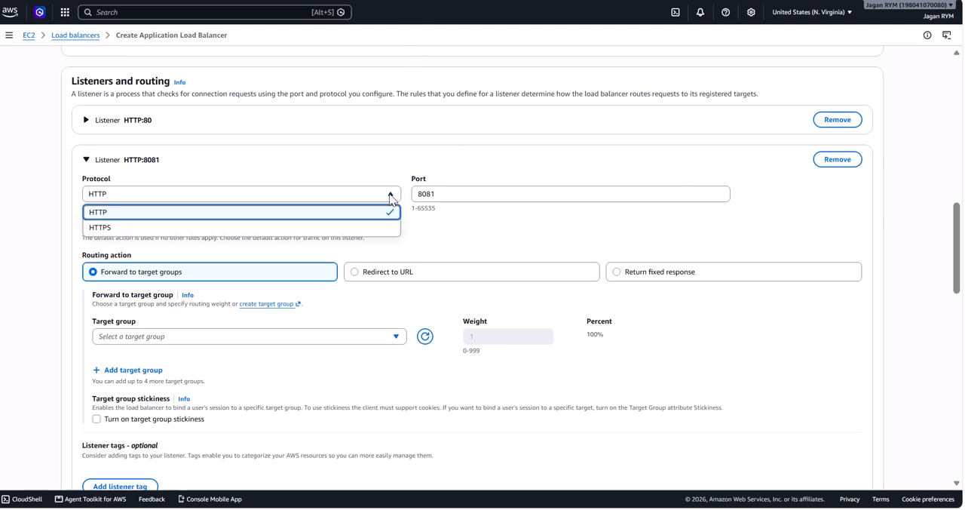
pyautogui.click(183, 229)
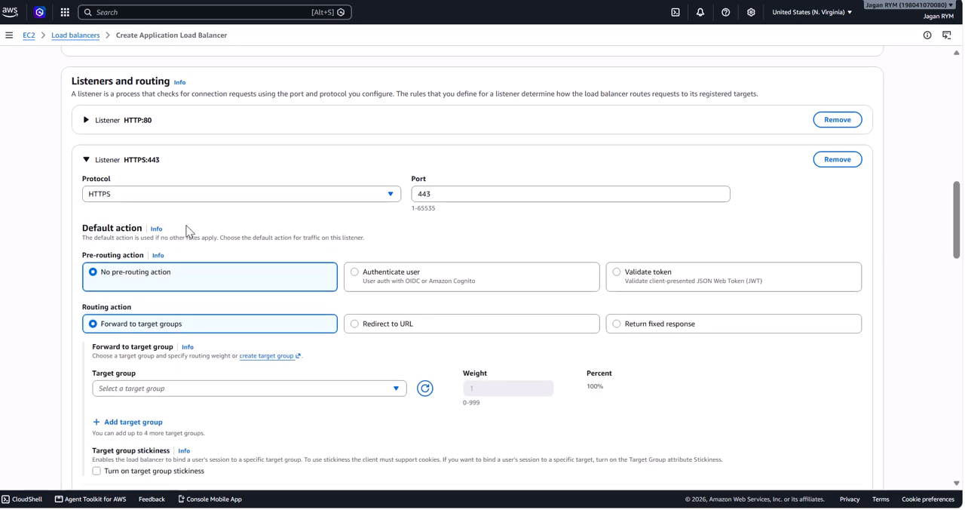
# Examine the HTTPS listener's default action and the secure listener settings for security policy, server certificate and client certificate handling.
pyautogui.scroll(-3, 462, 267)
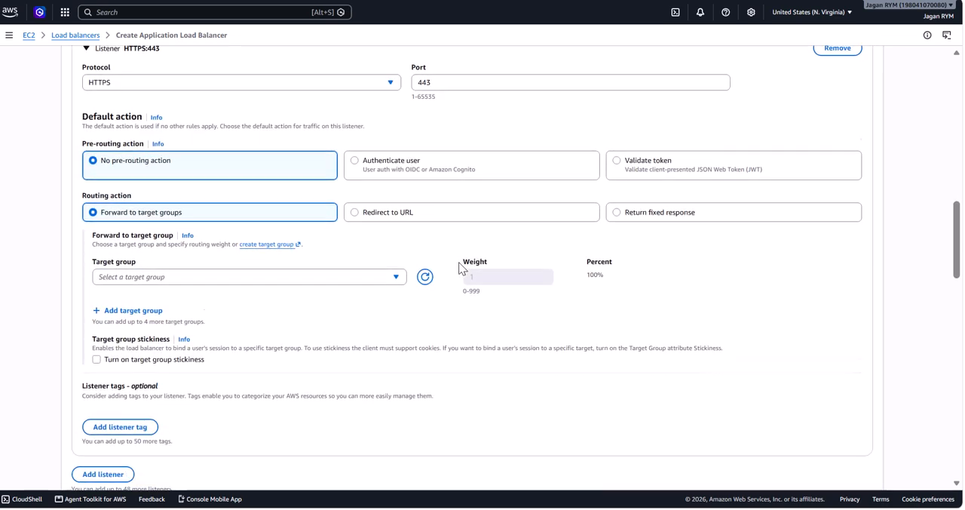
pyautogui.scroll(-1, 462, 267)
pyautogui.scroll(4, 462, 268)
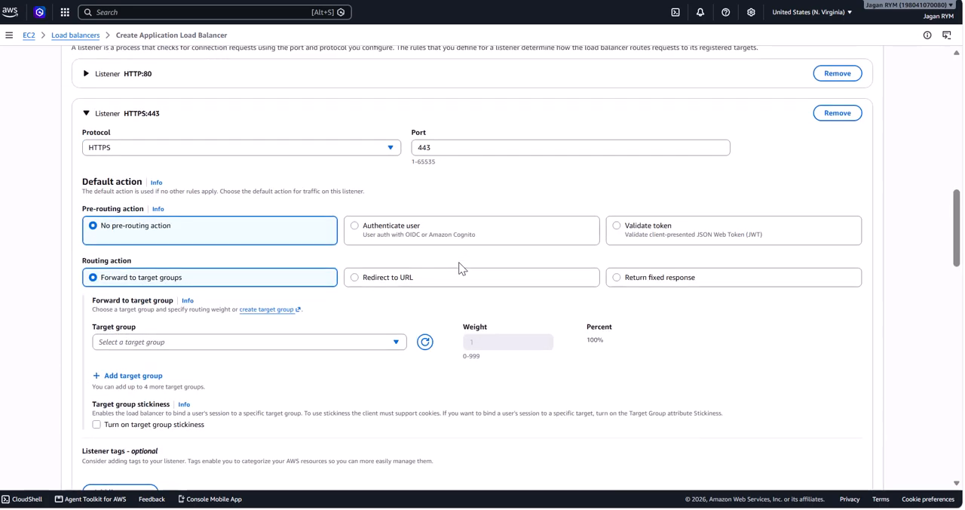
pyautogui.scroll(-1, 462, 268)
pyautogui.scroll(-5, 462, 268)
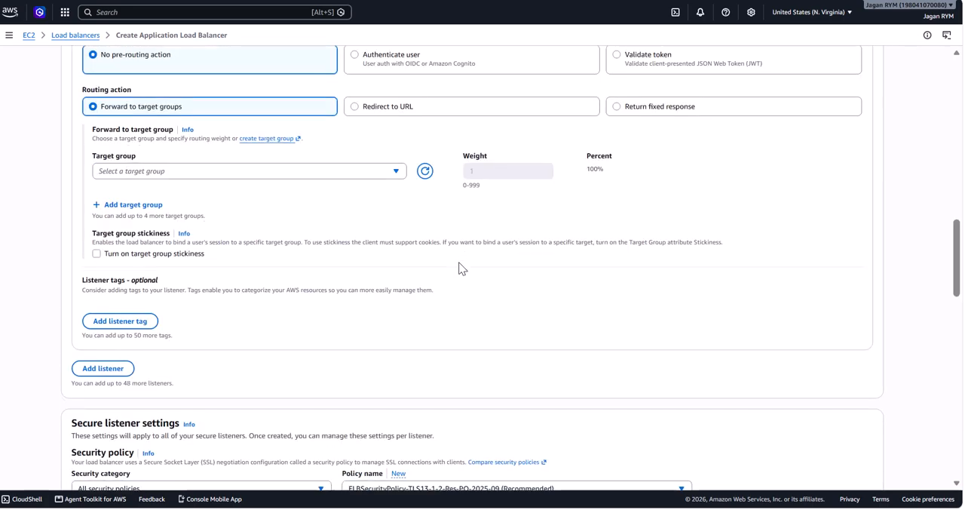
pyautogui.scroll(-2, 460, 267)
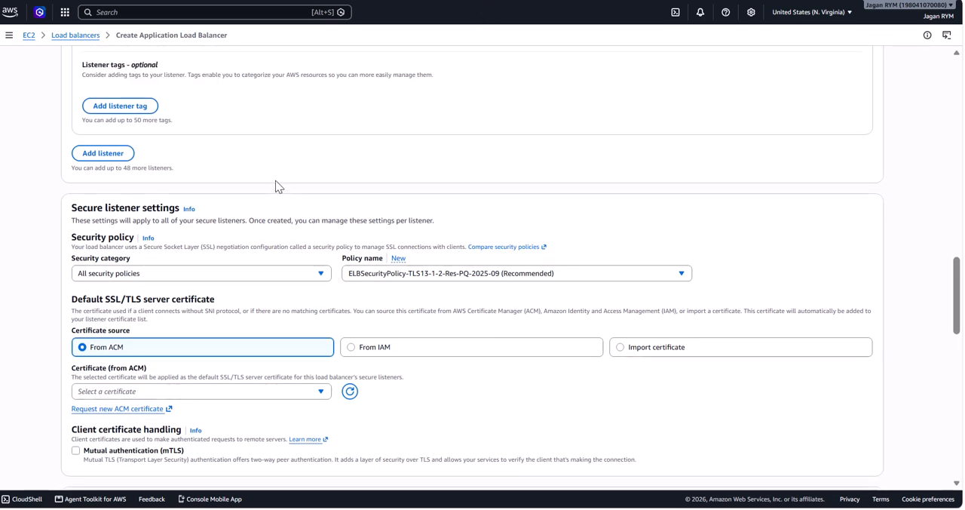
pyautogui.scroll(-2, 275, 185)
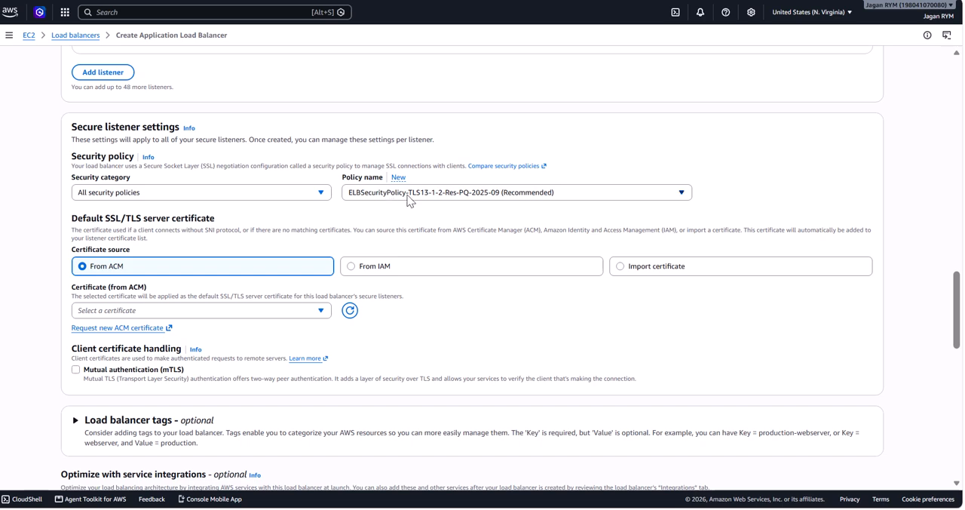
pyautogui.scroll(-2, 407, 200)
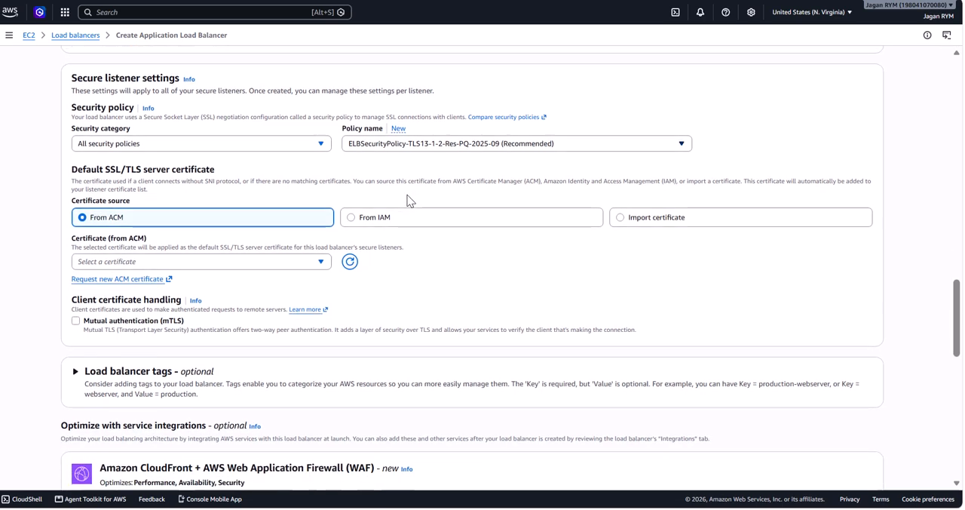
pyautogui.scroll(-1, 407, 200)
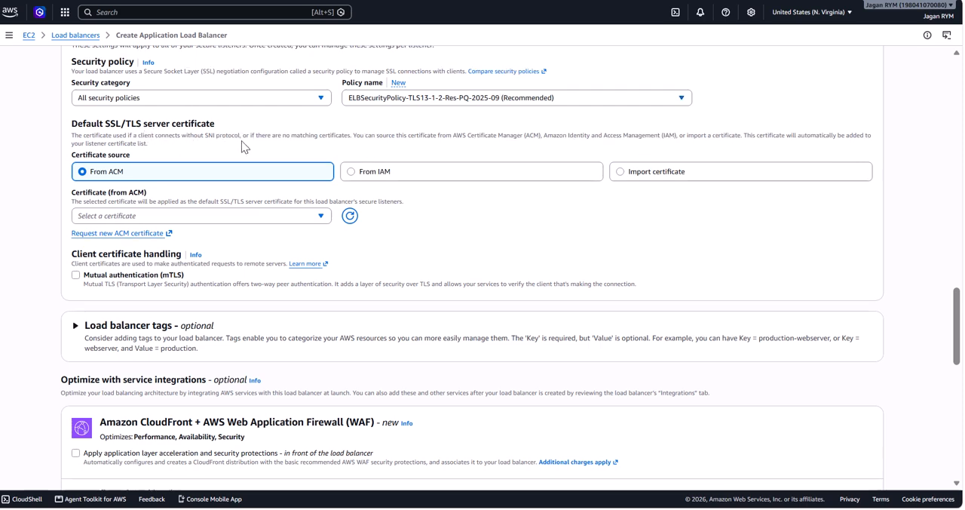
# Enable AWS WAF application layer protections in front of targets, using the existing web ACL JRTWAF.
pyautogui.scroll(-3, 242, 145)
pyautogui.scroll(-2, 241, 143)
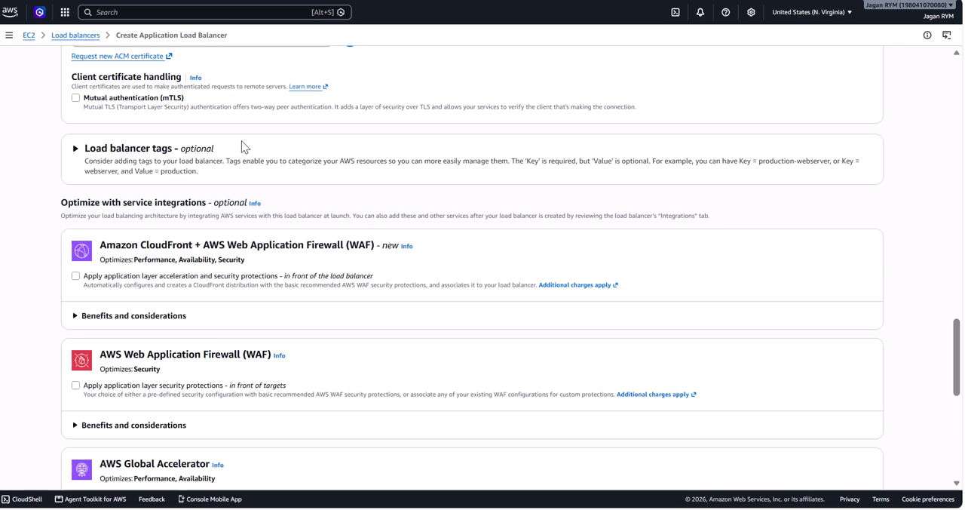
pyautogui.scroll(-2, 242, 142)
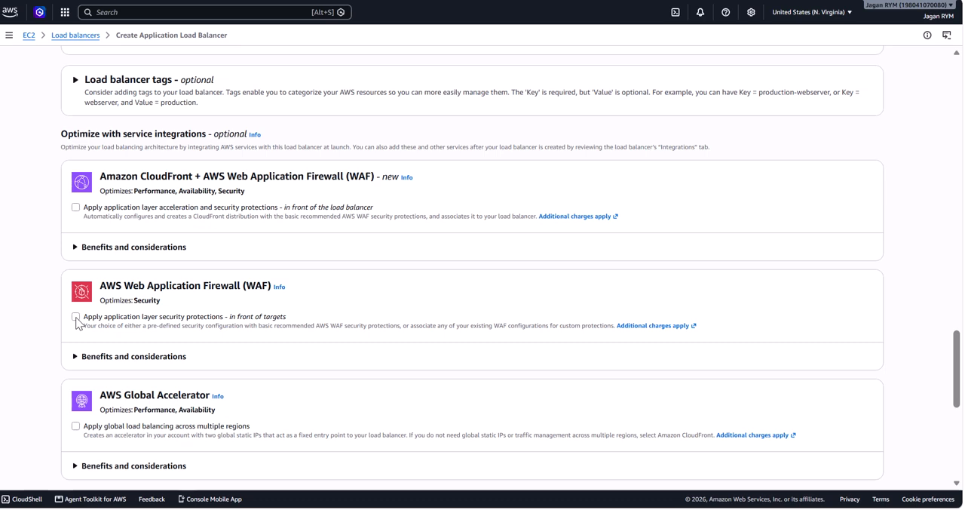
pyautogui.click(76, 318)
pyautogui.scroll(-2, 315, 299)
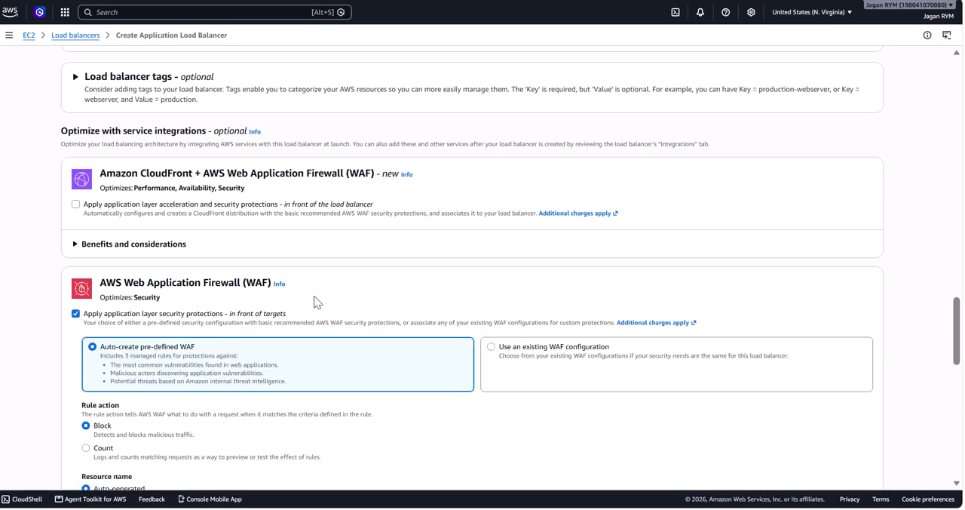
pyautogui.scroll(-1, 314, 300)
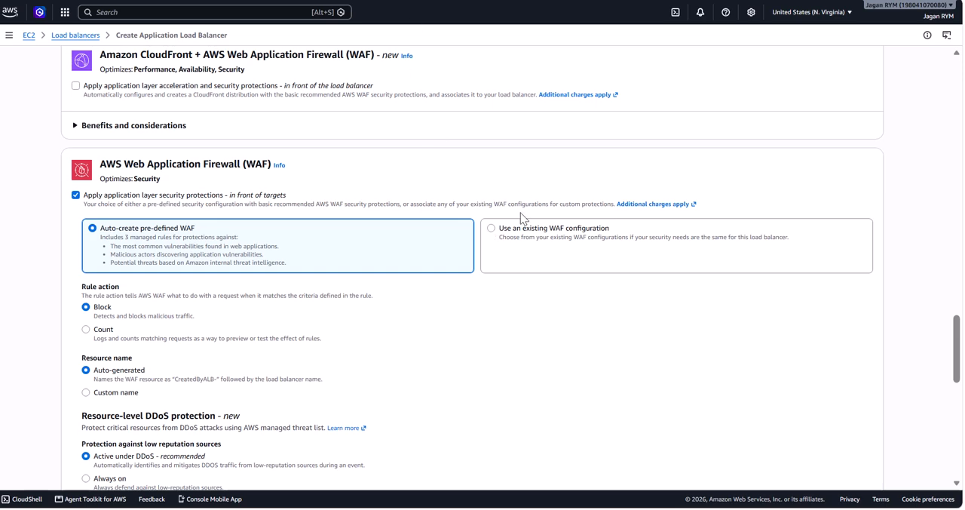
pyautogui.click(495, 235)
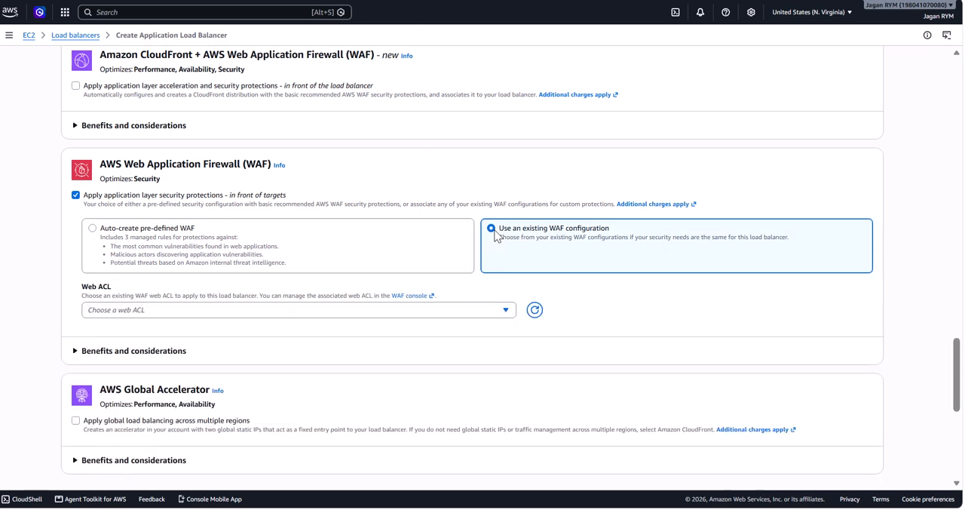
pyautogui.scroll(-1, 496, 235)
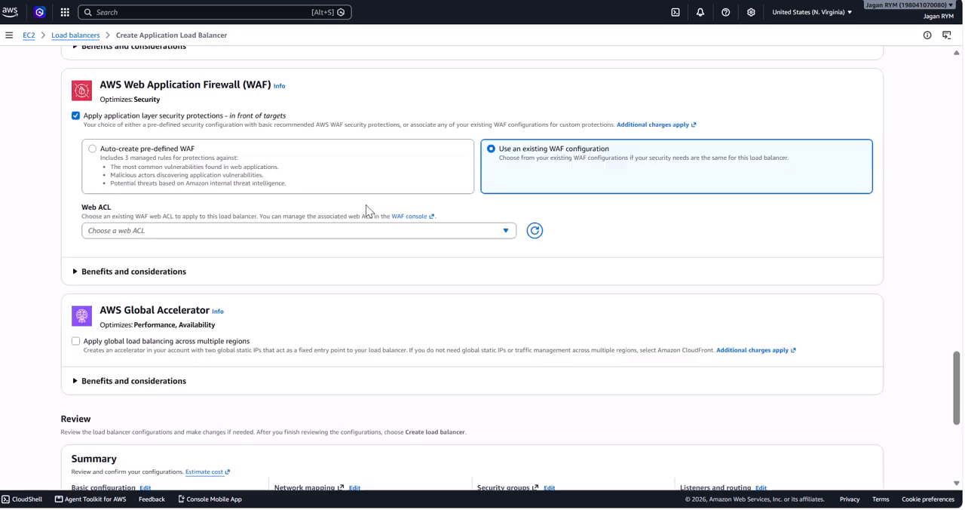
pyautogui.click(503, 233)
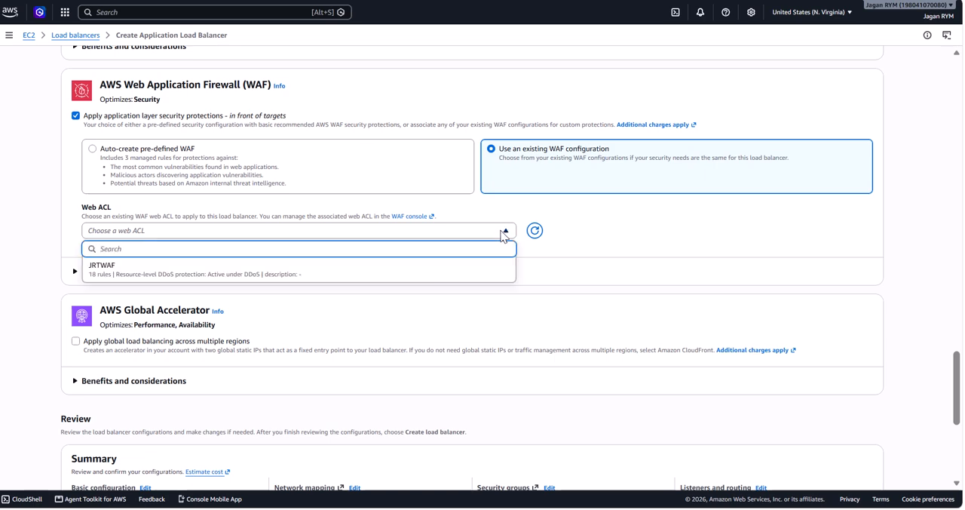
pyautogui.click(317, 269)
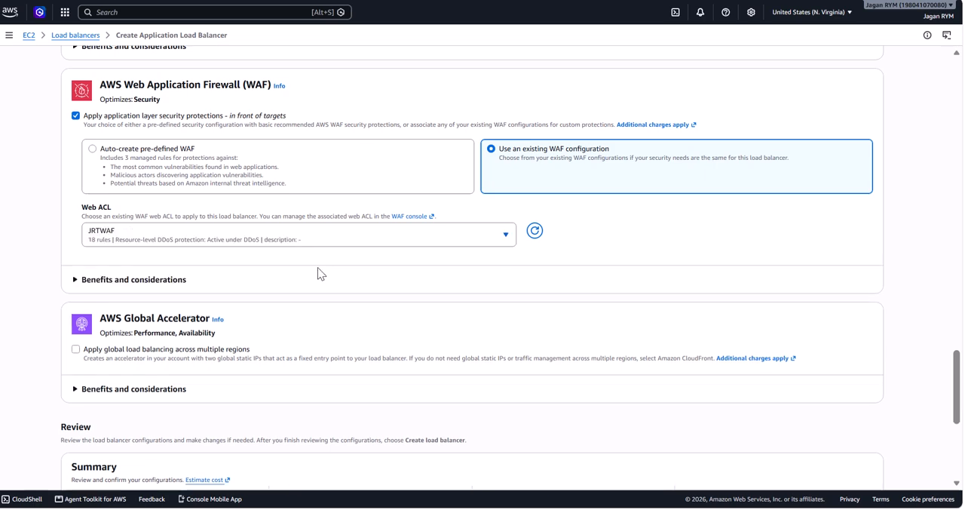
pyautogui.scroll(-4, 317, 267)
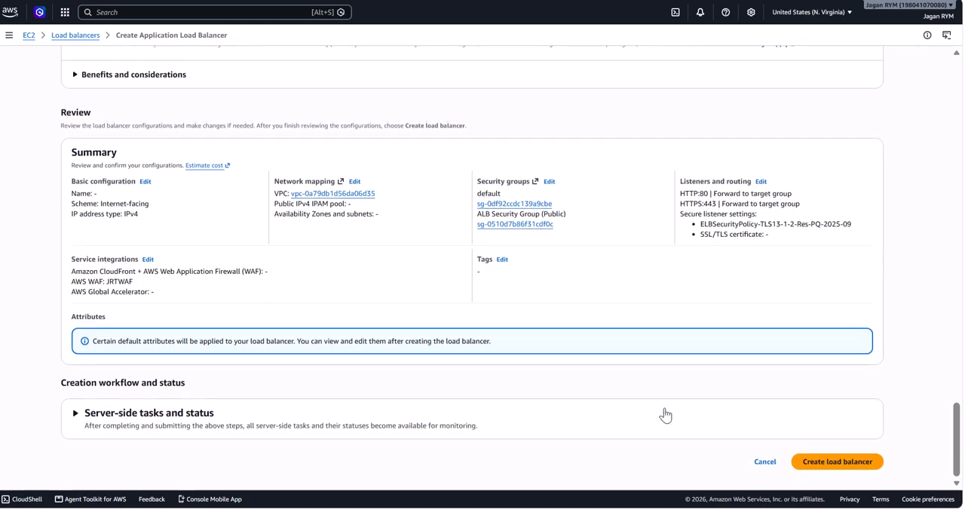
# Try to create the load balancer from the review summary and fill in its required name as JRTALB.
pyautogui.click(829, 465)
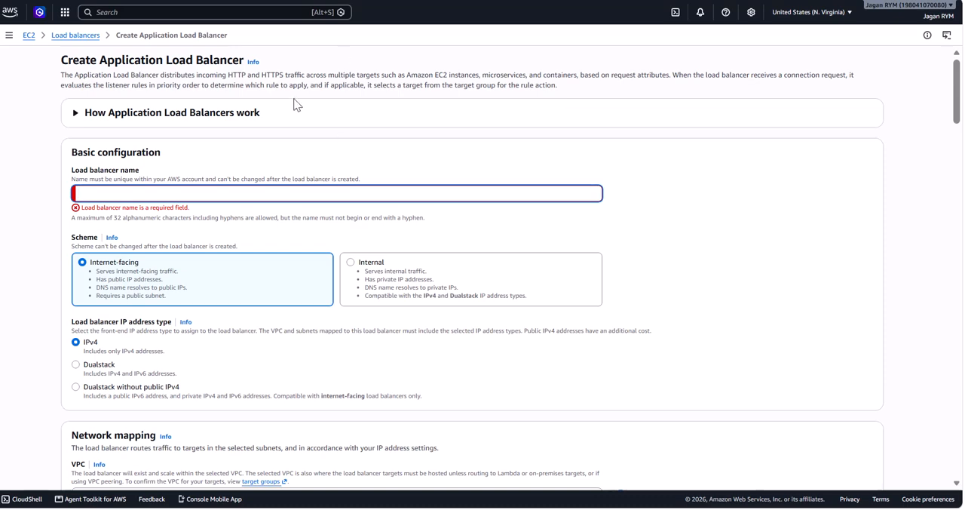
pyautogui.write('JRTALB')
# Enable Availability Zone us-east-1a in the network mapping and choose its subnet jrt-ntwrk-NLBsubnet (10.0.0.32/28).
pyautogui.scroll(-7, 546, 225)
pyautogui.scroll(2, 545, 227)
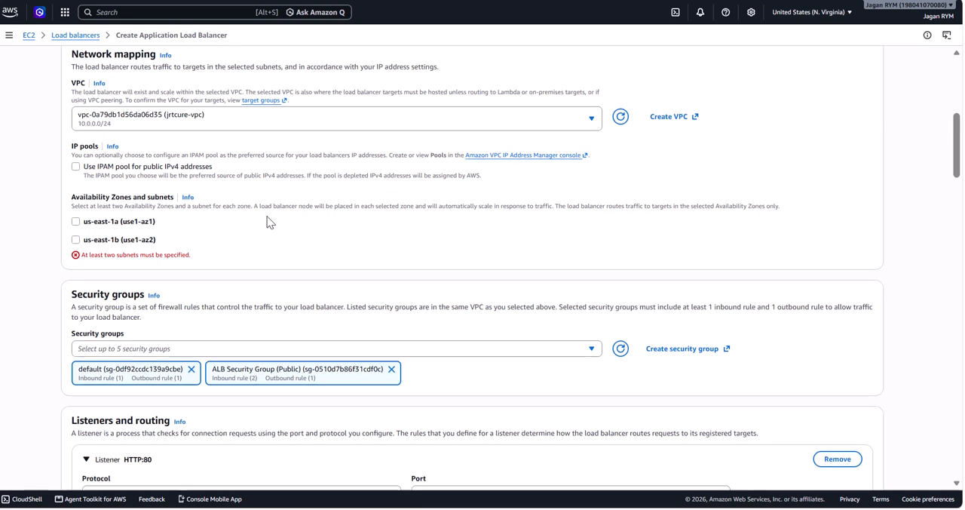
pyautogui.click(75, 221)
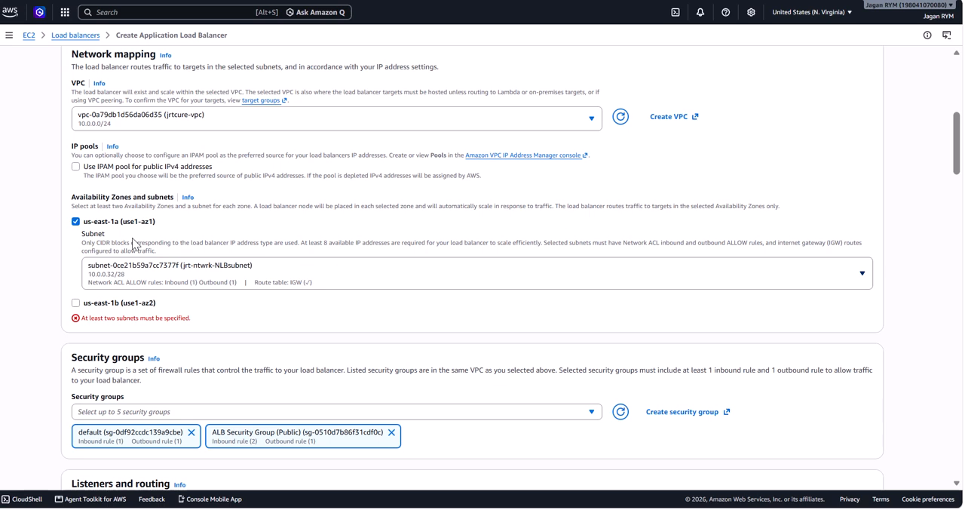
pyautogui.click(117, 285)
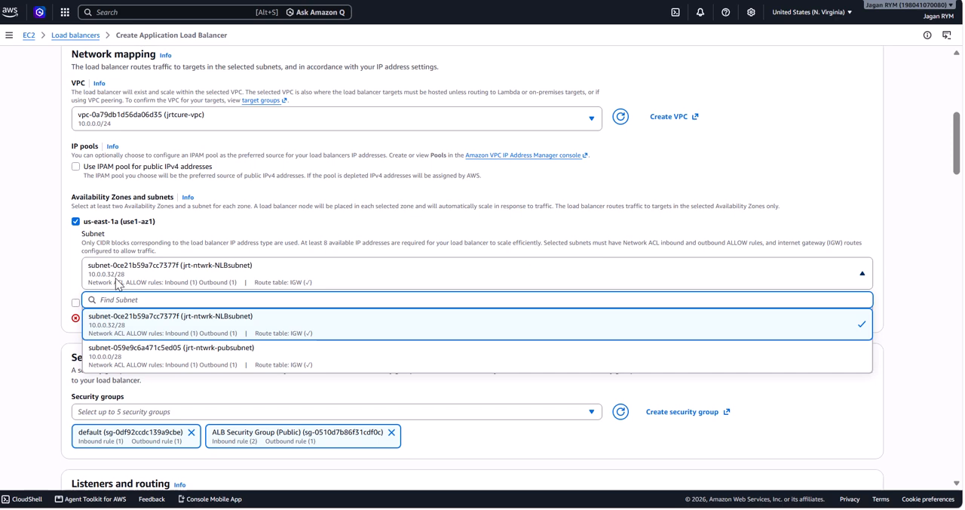
pyautogui.click(97, 329)
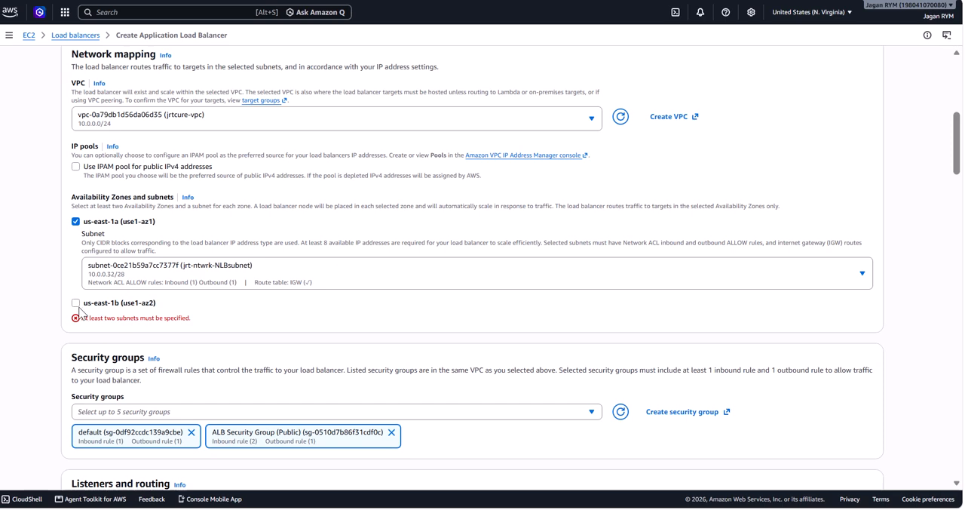
# Enable Availability Zone us-east-1b with the subnet jrt-ntwrk-Firewallsubnet (10.0.0.16/28), reviewing the other subnets offered for that zone.
pyautogui.click(76, 302)
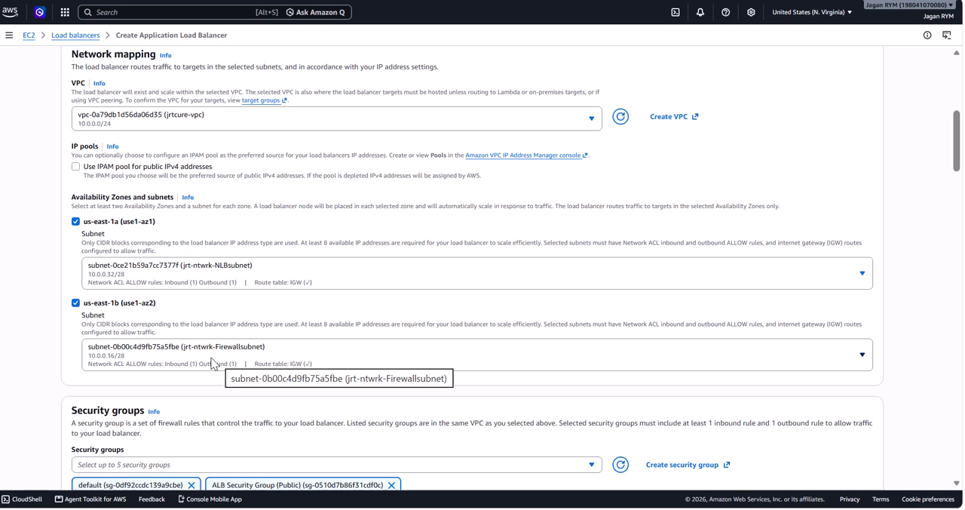
pyautogui.click(168, 355)
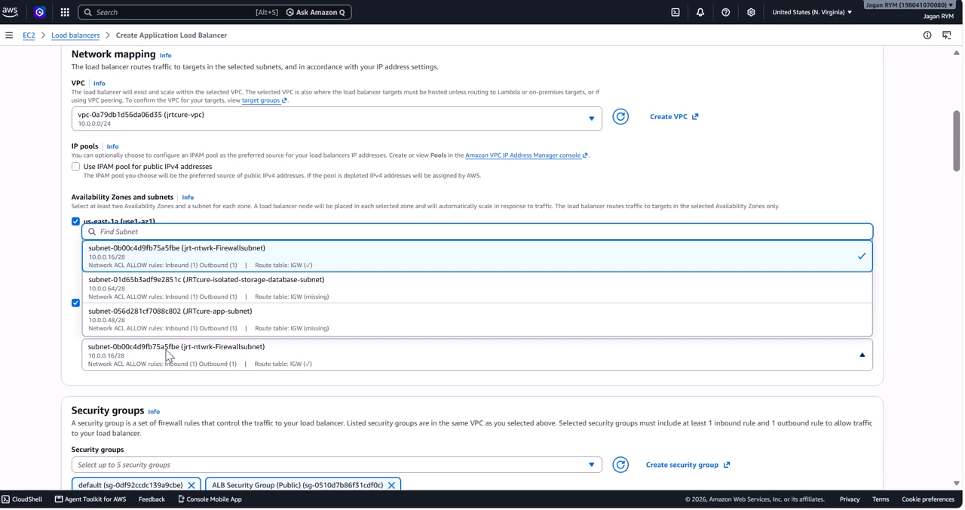
pyautogui.click(11, 337)
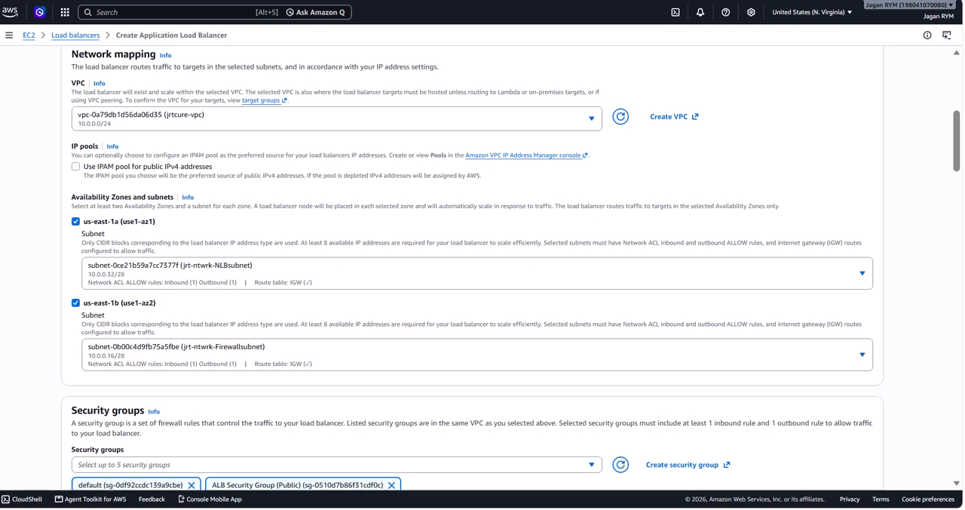
pyautogui.scroll(-1, 298, 304)
pyautogui.scroll(-2, 297, 305)
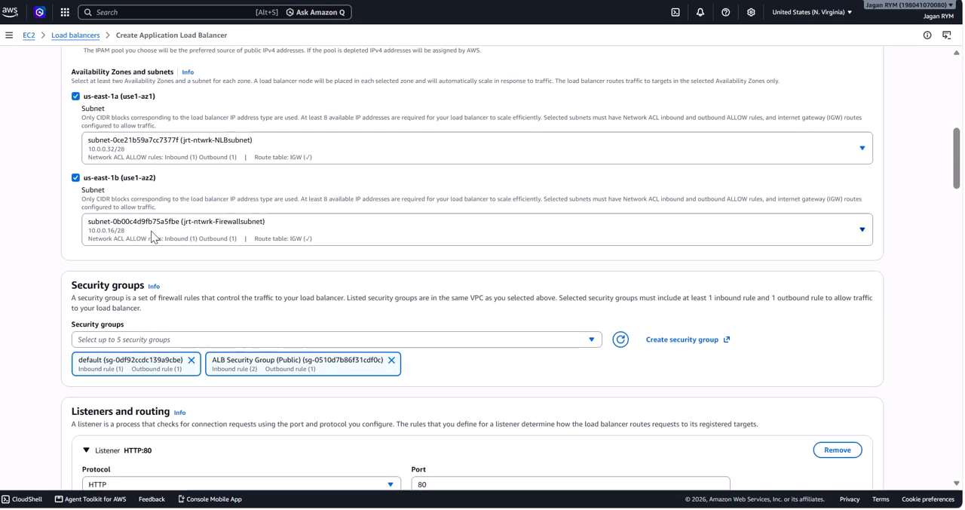
pyautogui.click(411, 226)
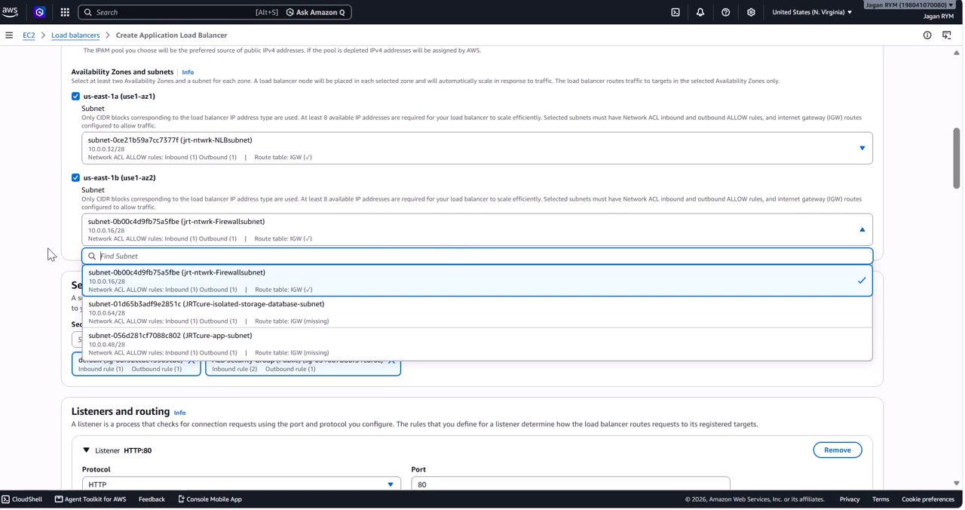
pyautogui.click(9, 236)
# Remove the default security group from the load balancer's selected security groups.
pyautogui.scroll(-3, 274, 295)
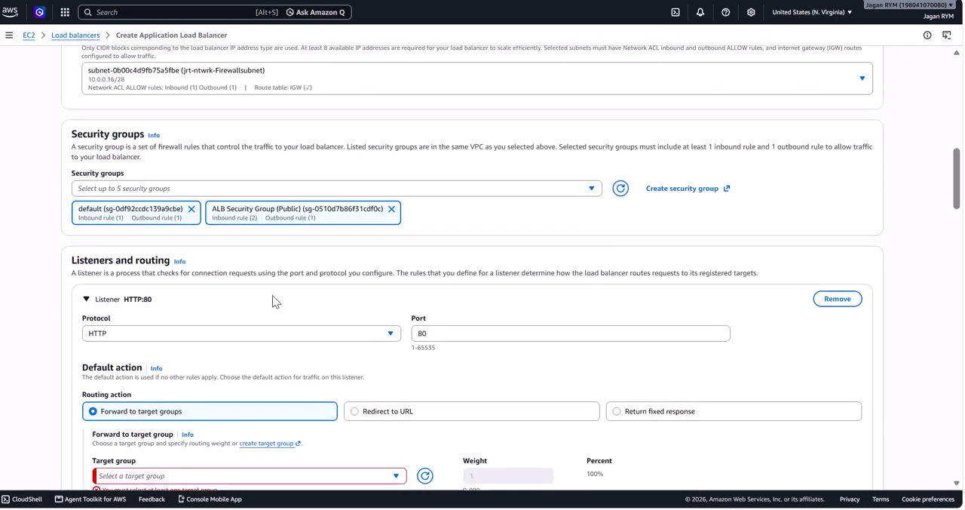
pyautogui.scroll(-1, 272, 295)
pyautogui.scroll(-1, 273, 294)
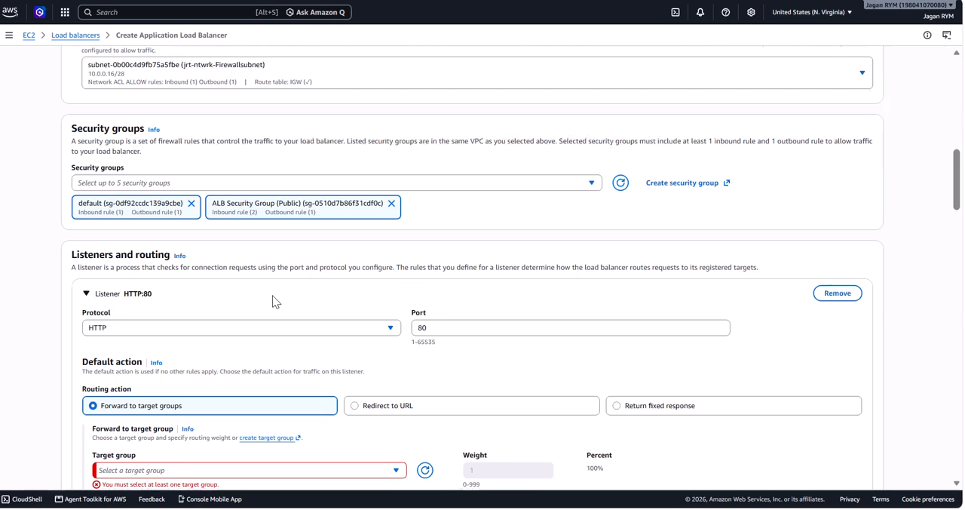
pyautogui.click(191, 203)
# Check the target group choices for the HTTP:80 listener's forward action.
pyautogui.scroll(-1, 383, 270)
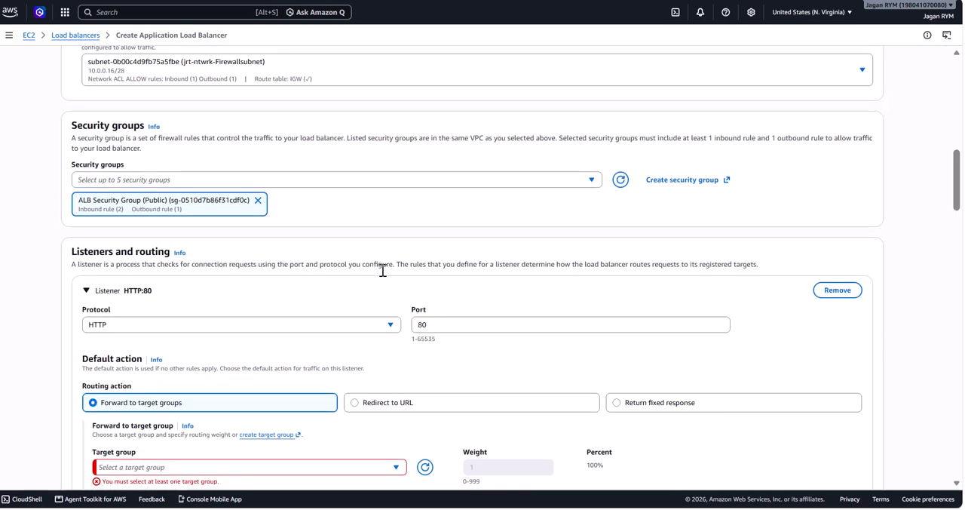
pyautogui.scroll(-5, 383, 270)
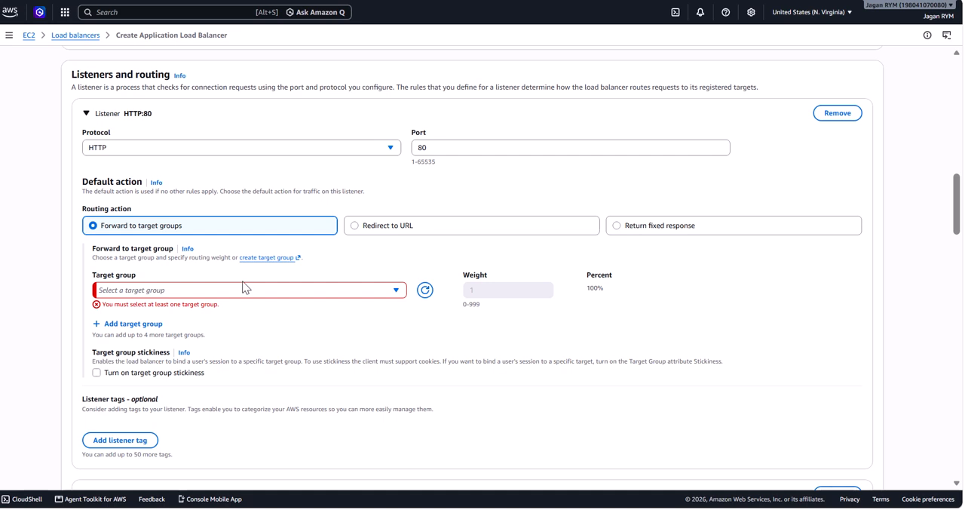
pyautogui.click(396, 290)
pyautogui.click(396, 290)
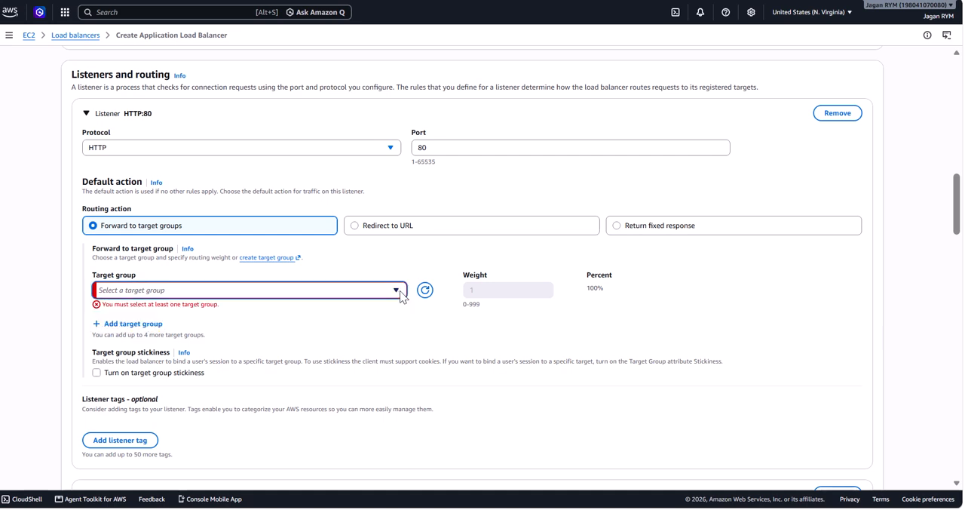